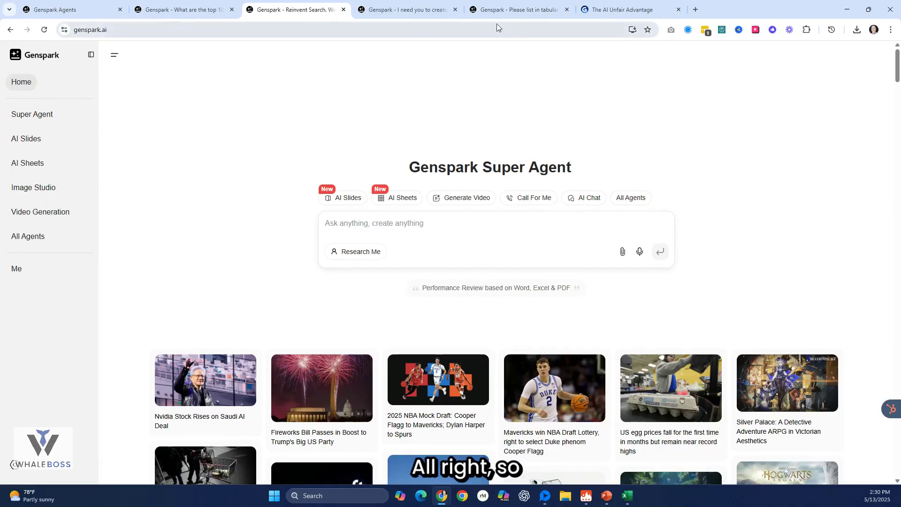
- Open the 16-page PowerPoint presentation chat and review its original prompt from the opening request to the Micro-Design Upgrades
{"action": "left_click", "coordinate": [410, 9]}
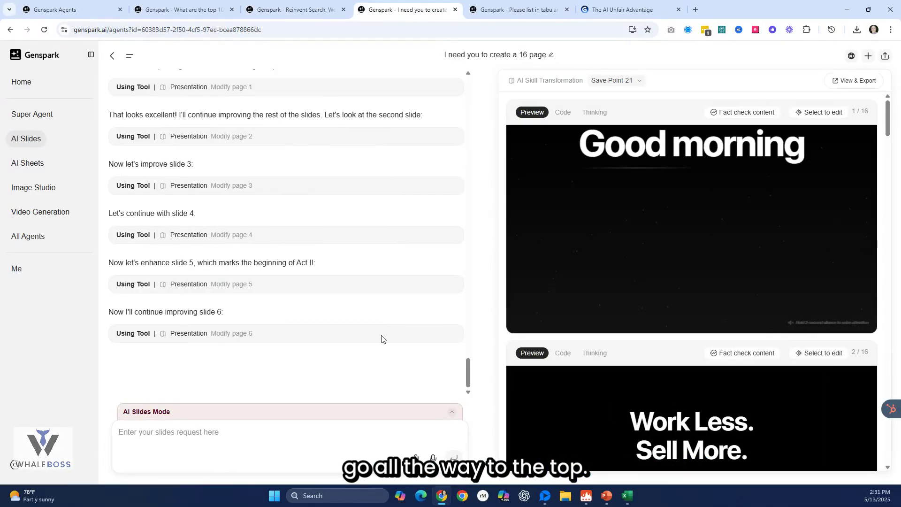
{"action": "left_click_drag", "start_coordinate": [468, 371], "coordinate": [470, 82]}
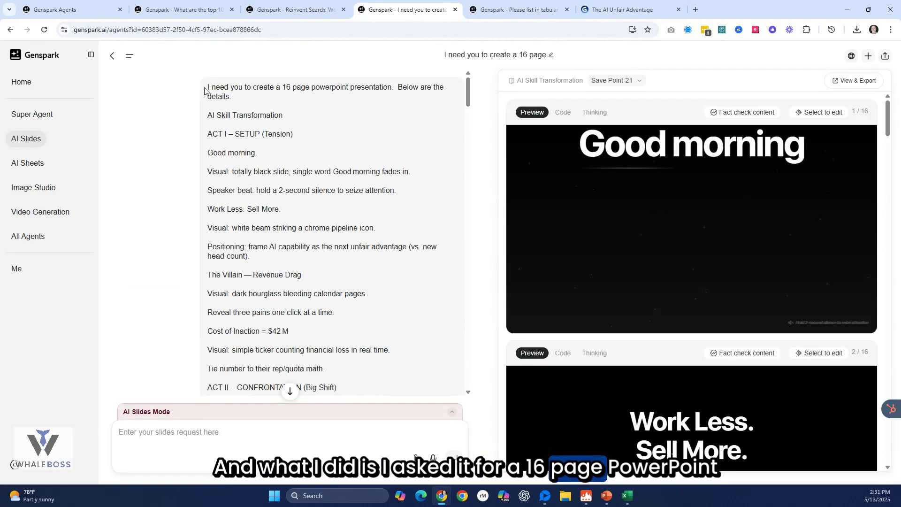
{"action": "mouse_move", "coordinate": [206, 88]}
{"action": "left_mouse_down"}
{"action": "mouse_move", "coordinate": [266, 115]}
{"action": "mouse_move", "coordinate": [282, 155]}
{"action": "mouse_move", "coordinate": [329, 177]}
{"action": "mouse_move", "coordinate": [335, 196]}
{"action": "left_mouse_up"}
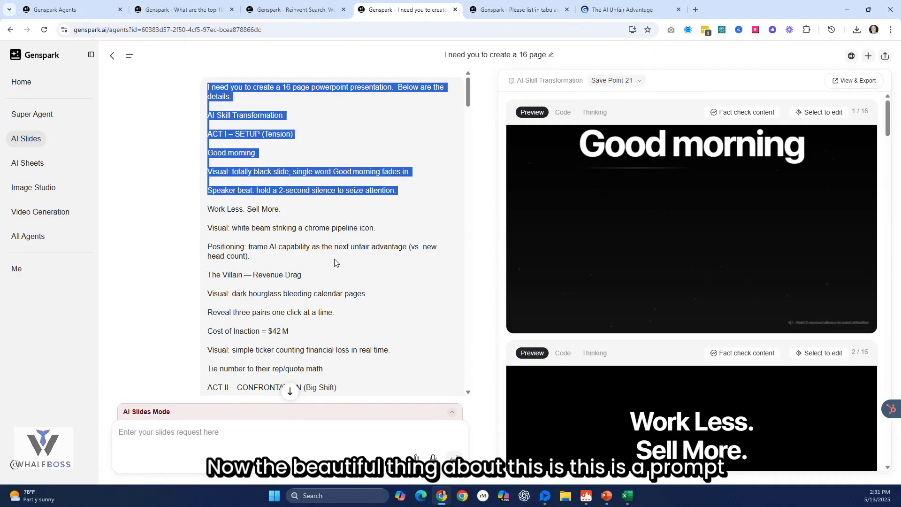
{"action": "left_click", "coordinate": [299, 184]}
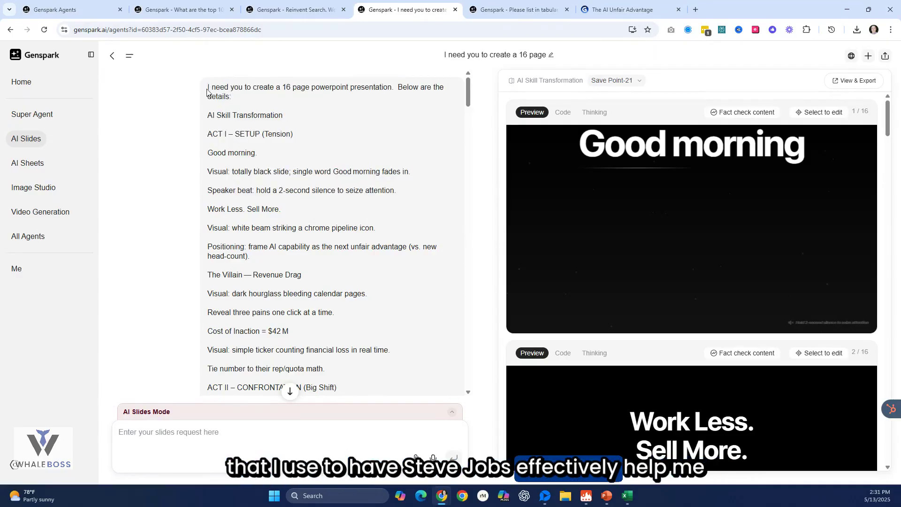
{"action": "left_click_drag", "start_coordinate": [208, 88], "coordinate": [256, 117]}
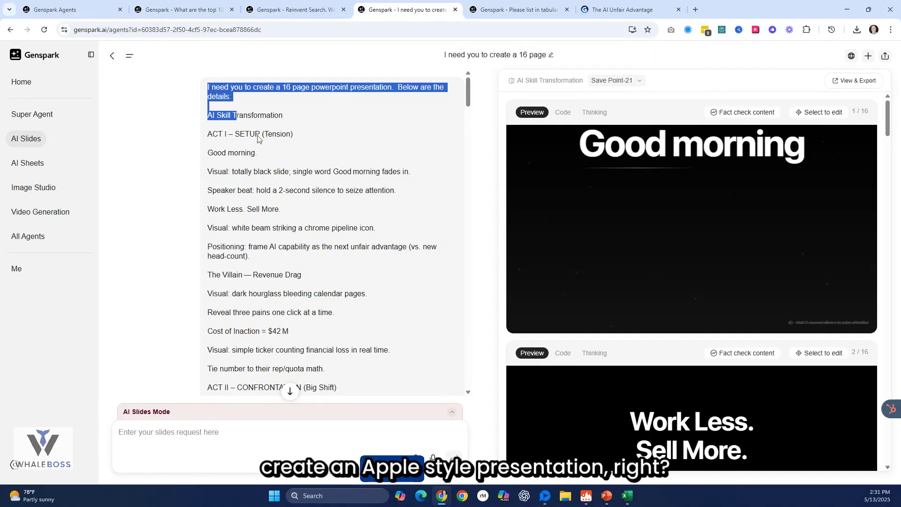
{"action": "left_click", "coordinate": [291, 118]}
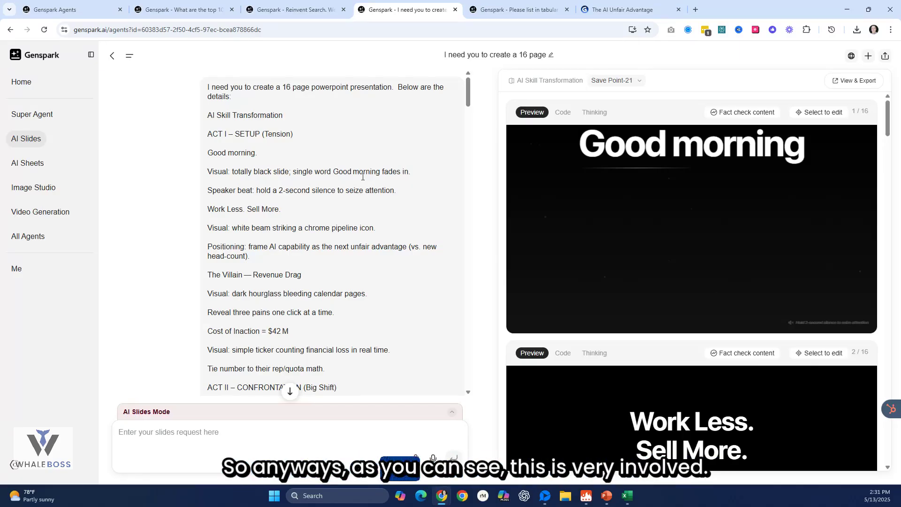
{"action": "left_click_drag", "start_coordinate": [468, 97], "coordinate": [474, 166]}
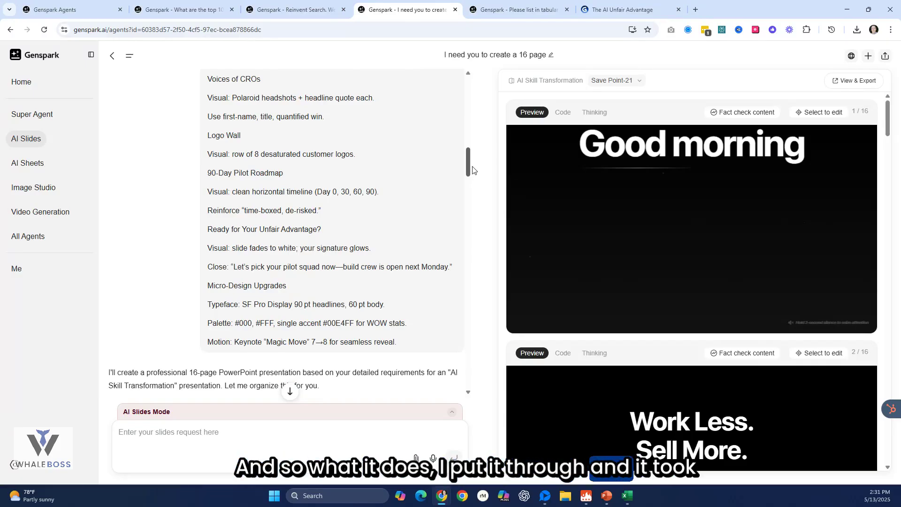
{"action": "scroll", "coordinate": [472, 177], "scroll_direction": "down", "scroll_amount": 3}
{"action": "left_click_drag", "start_coordinate": [472, 177], "coordinate": [473, 131]}
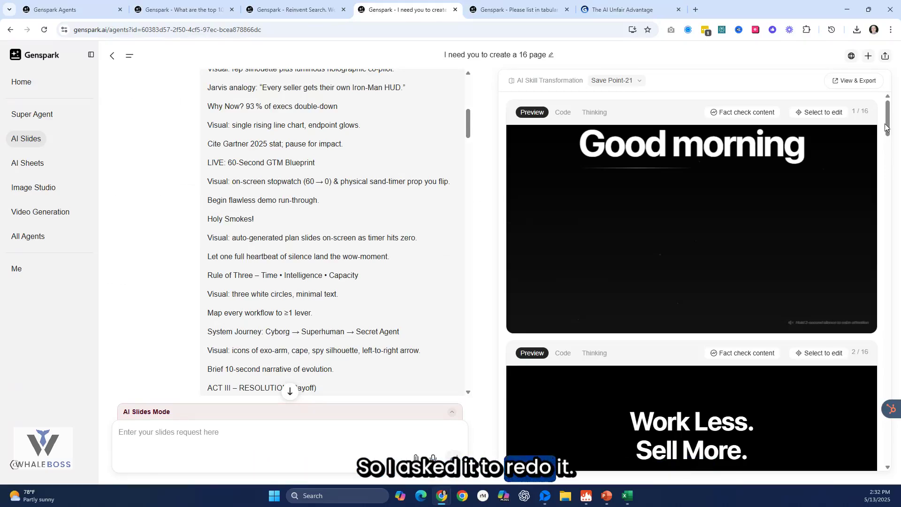
- Examine the first five slides of the AI Skill Transformation deck, from "Good morning" to "AI ≠ Tool. It's a Team-Mate."
{"action": "left_click_drag", "start_coordinate": [887, 126], "coordinate": [896, 143]}
{"action": "scroll", "coordinate": [896, 144], "scroll_direction": "down", "scroll_amount": 1}
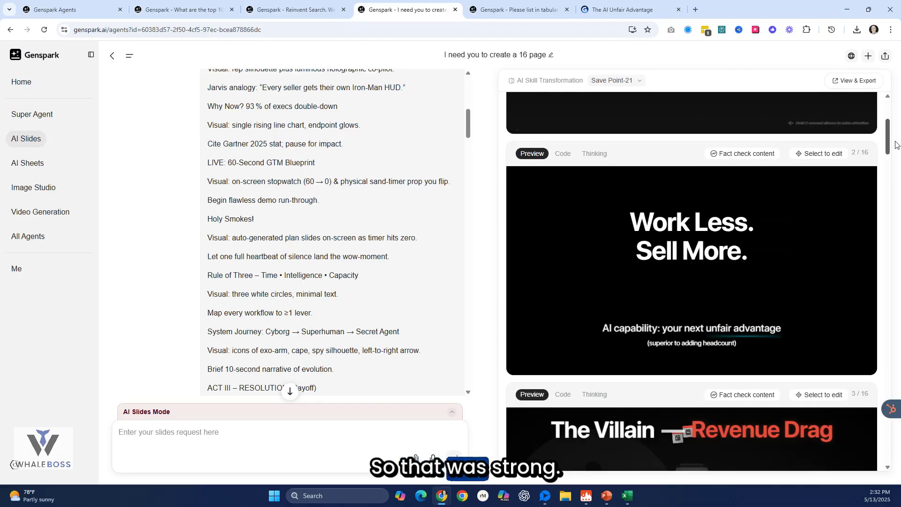
{"action": "scroll", "coordinate": [897, 147], "scroll_direction": "down", "scroll_amount": 4}
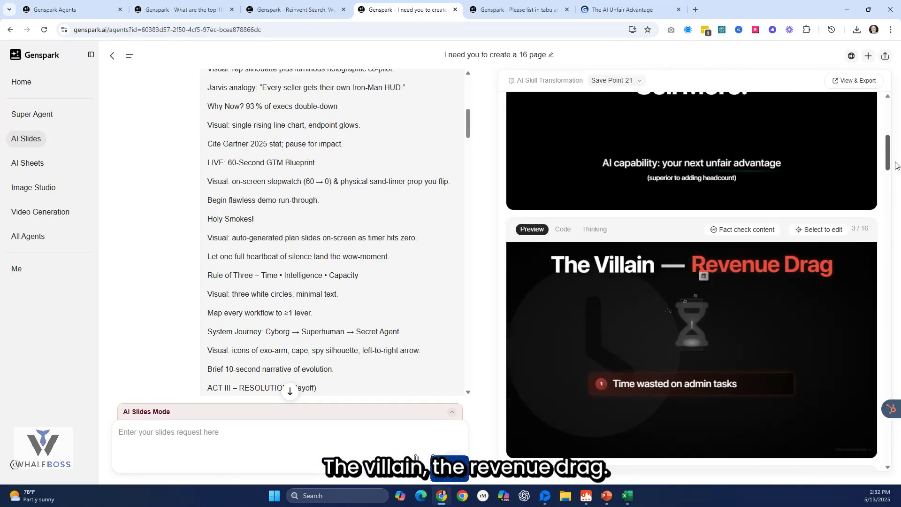
{"action": "scroll", "coordinate": [896, 167], "scroll_direction": "down", "scroll_amount": 1}
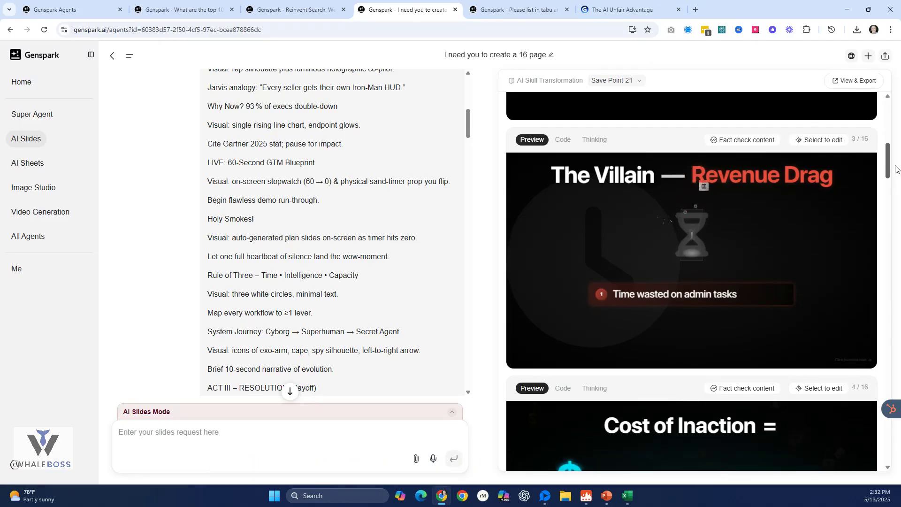
{"action": "left_click_drag", "start_coordinate": [896, 169], "coordinate": [894, 184]}
{"action": "scroll", "coordinate": [581, 174], "scroll_direction": "down", "scroll_amount": 2}
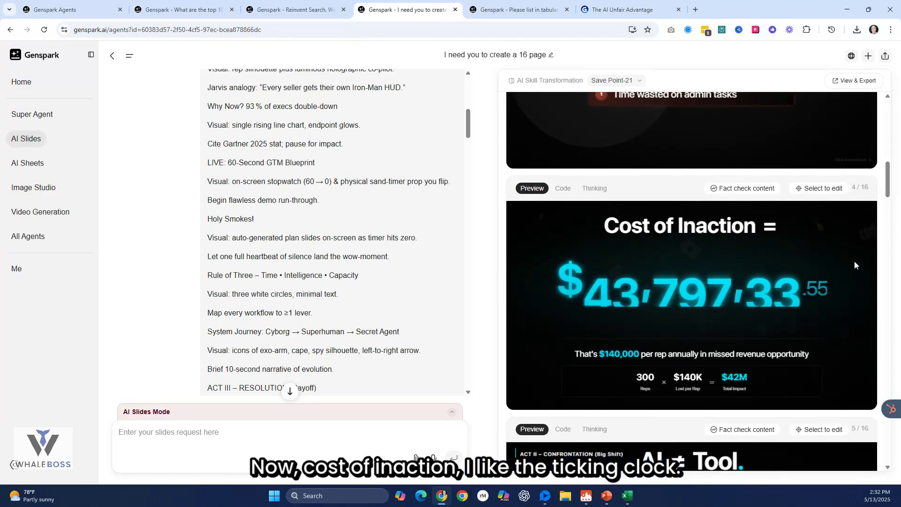
{"action": "left_click_drag", "start_coordinate": [888, 187], "coordinate": [889, 190]}
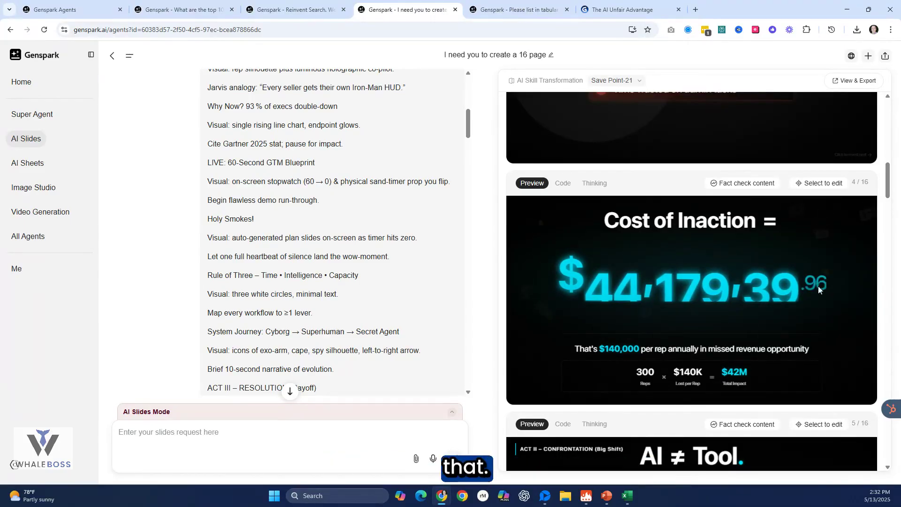
{"action": "scroll", "coordinate": [886, 204], "scroll_direction": "down", "scroll_amount": 4}
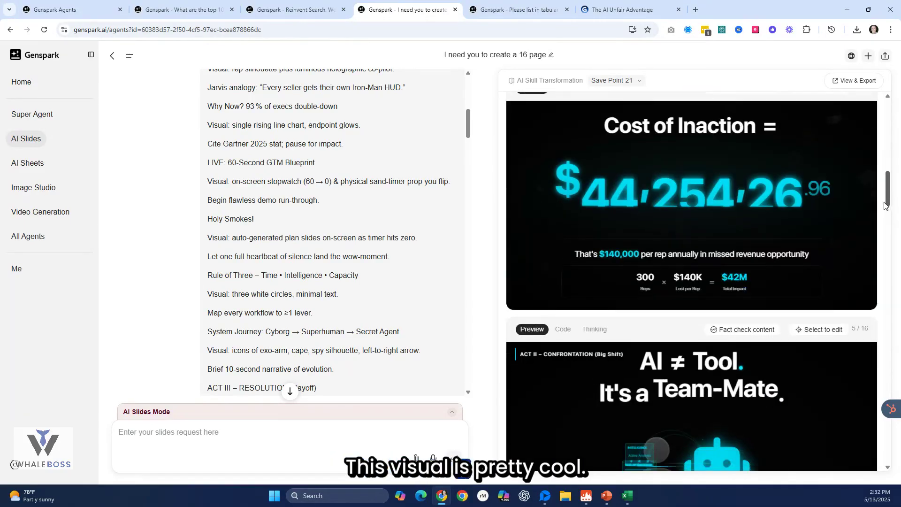
{"action": "scroll", "coordinate": [880, 224], "scroll_direction": "down", "scroll_amount": 5}
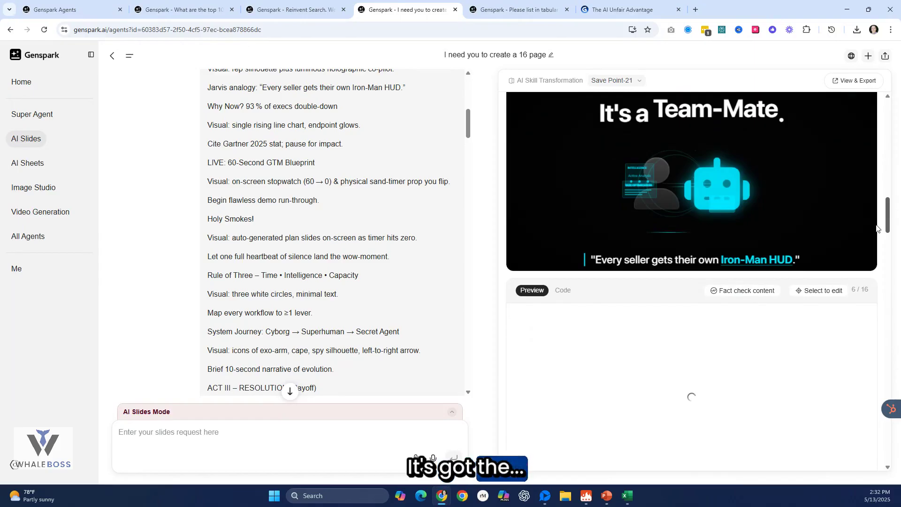
{"action": "scroll", "coordinate": [694, 276], "scroll_direction": "up", "scroll_amount": 2}
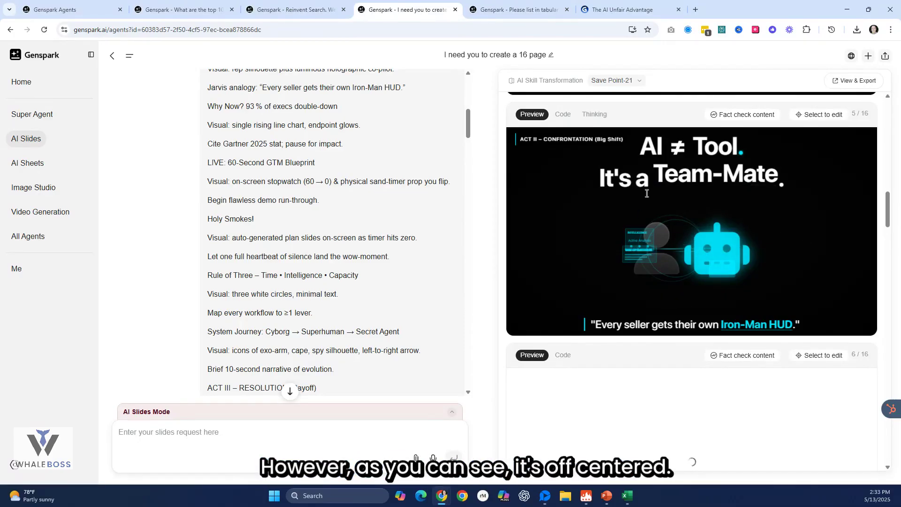
- Examine the deck's remaining slides from the 60-Second GTM Blueprint through to the 90-Day Pilot Roadmap
{"action": "left_click_drag", "start_coordinate": [887, 203], "coordinate": [885, 248]}
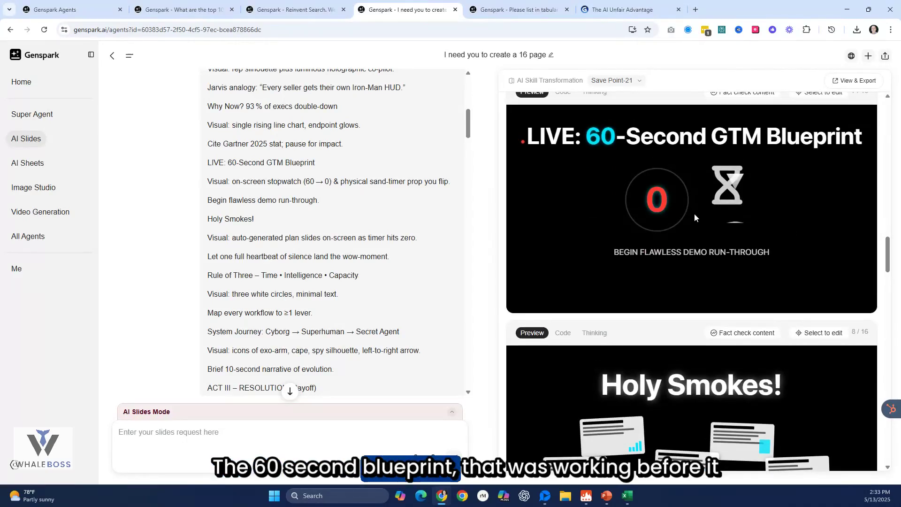
{"action": "left_click_drag", "start_coordinate": [890, 253], "coordinate": [887, 333]}
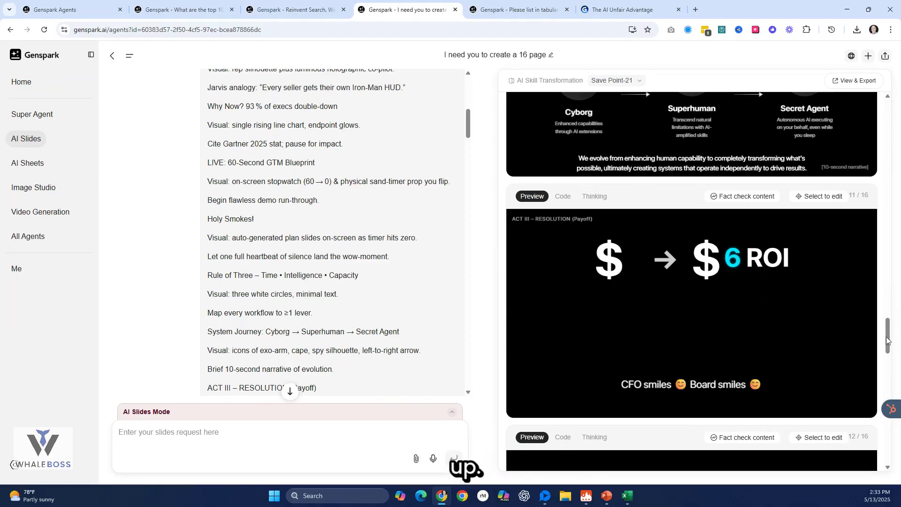
{"action": "left_click_drag", "start_coordinate": [888, 336], "coordinate": [886, 359]}
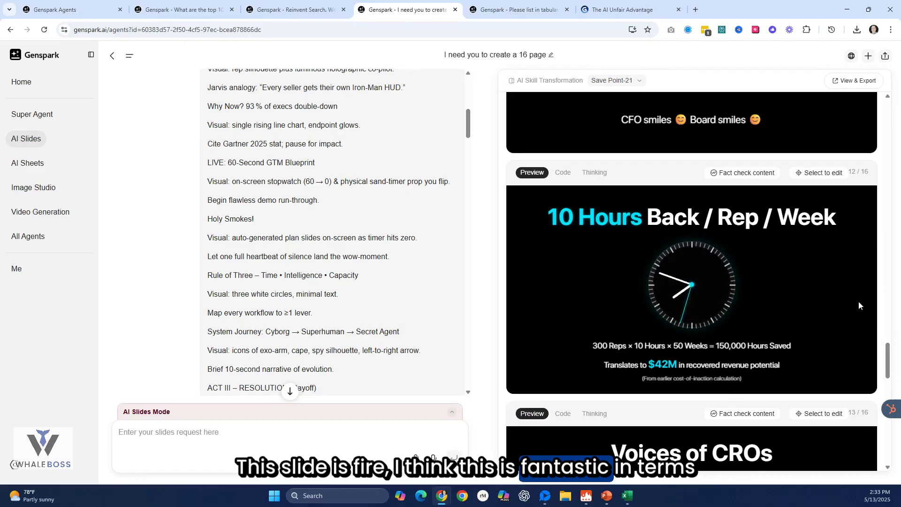
{"action": "left_click_drag", "start_coordinate": [888, 349], "coordinate": [872, 413]}
{"action": "scroll", "coordinate": [884, 418], "scroll_direction": "down", "scroll_amount": 4}
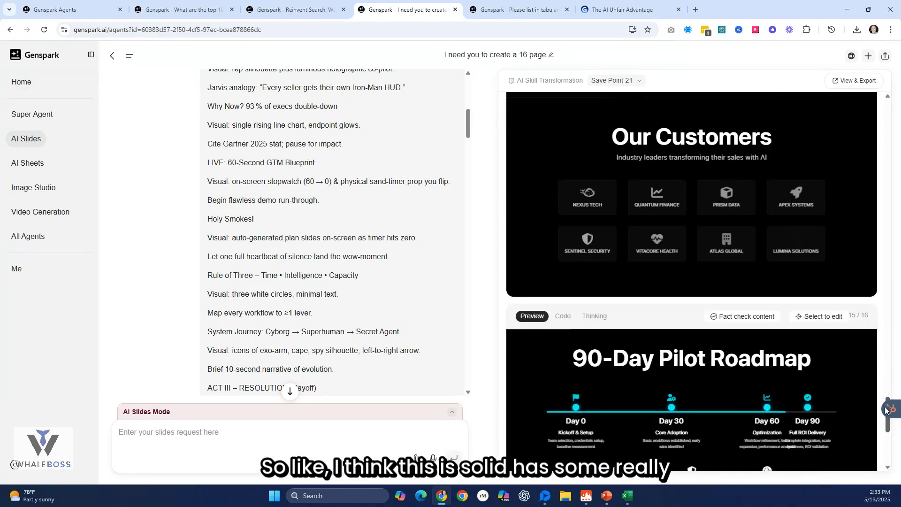
{"action": "scroll", "coordinate": [884, 419], "scroll_direction": "down", "scroll_amount": 2}
- Revisit the deck back to its first slide and open the Gamma document "The AI Unfair Advantage" for comparison
{"action": "scroll", "coordinate": [887, 394], "scroll_direction": "up", "scroll_amount": 6}
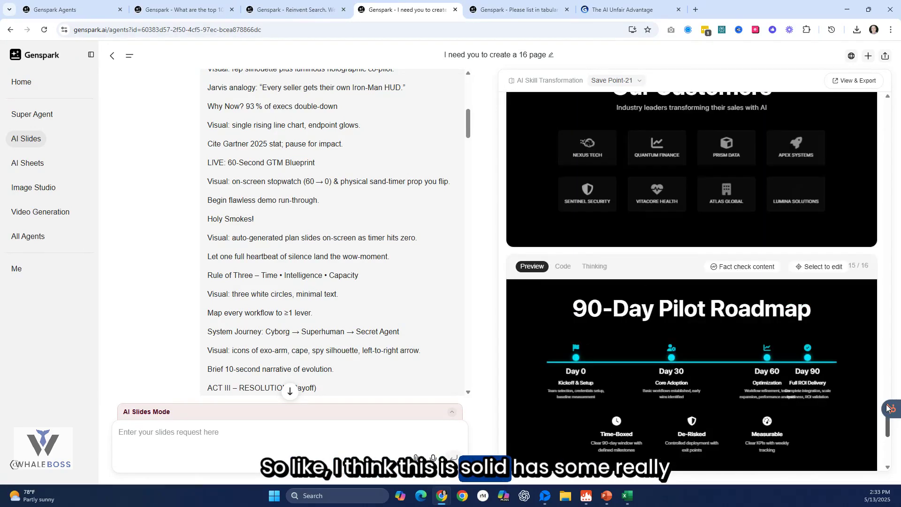
{"action": "scroll", "coordinate": [887, 382], "scroll_direction": "up", "scroll_amount": 15}
{"action": "scroll", "coordinate": [888, 310], "scroll_direction": "down", "scroll_amount": 3}
{"action": "scroll", "coordinate": [888, 309], "scroll_direction": "down", "scroll_amount": 6}
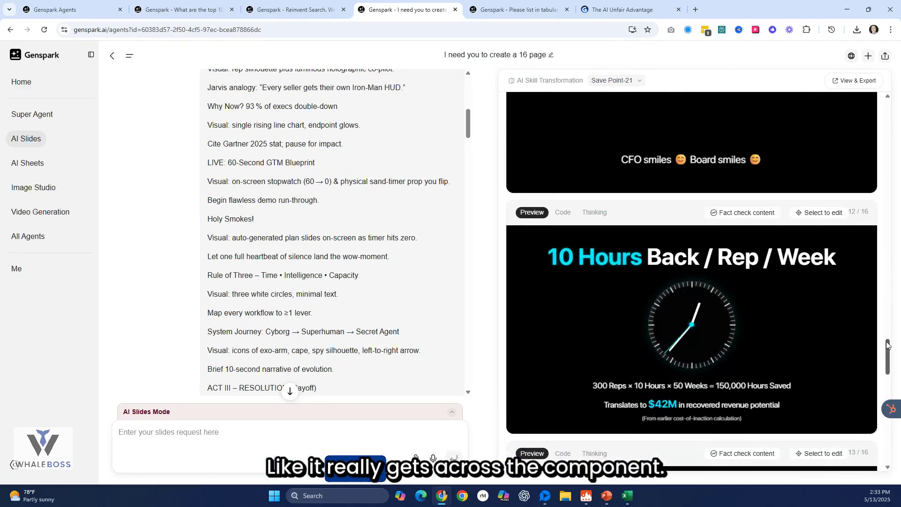
{"action": "left_click_drag", "start_coordinate": [887, 326], "coordinate": [887, 157]}
{"action": "scroll", "coordinate": [751, 234], "scroll_direction": "up", "scroll_amount": 10}
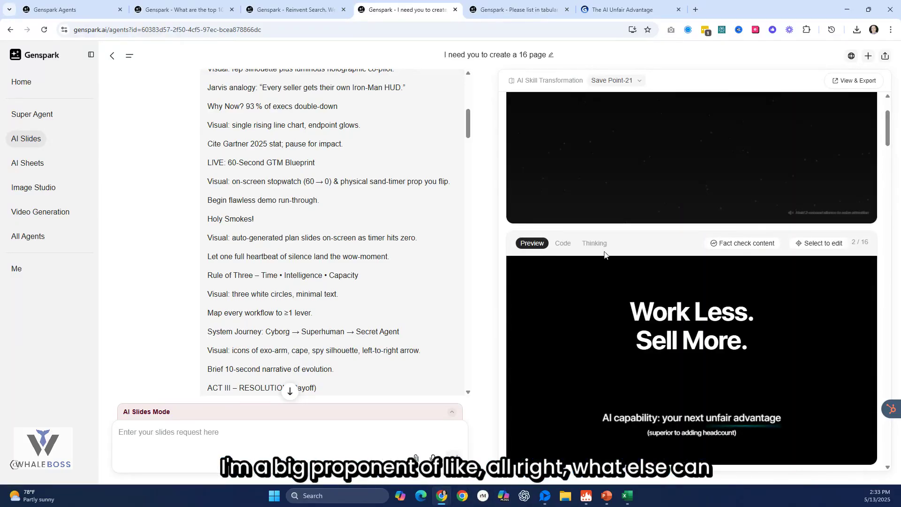
{"action": "left_click_drag", "start_coordinate": [889, 139], "coordinate": [890, 130]}
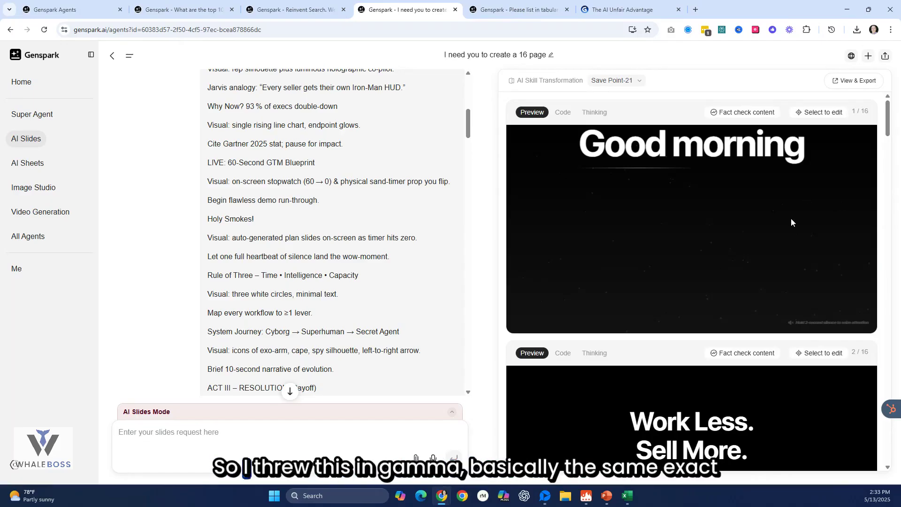
{"action": "left_click", "coordinate": [631, 10]}
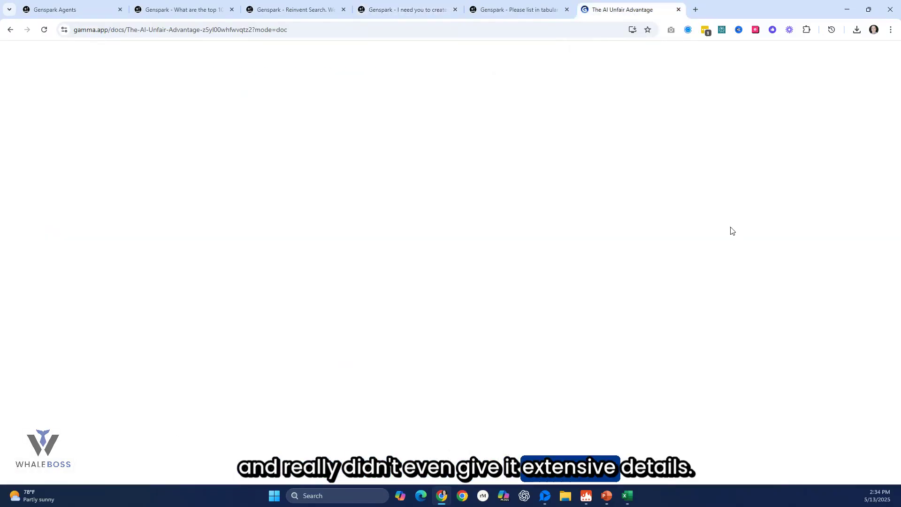
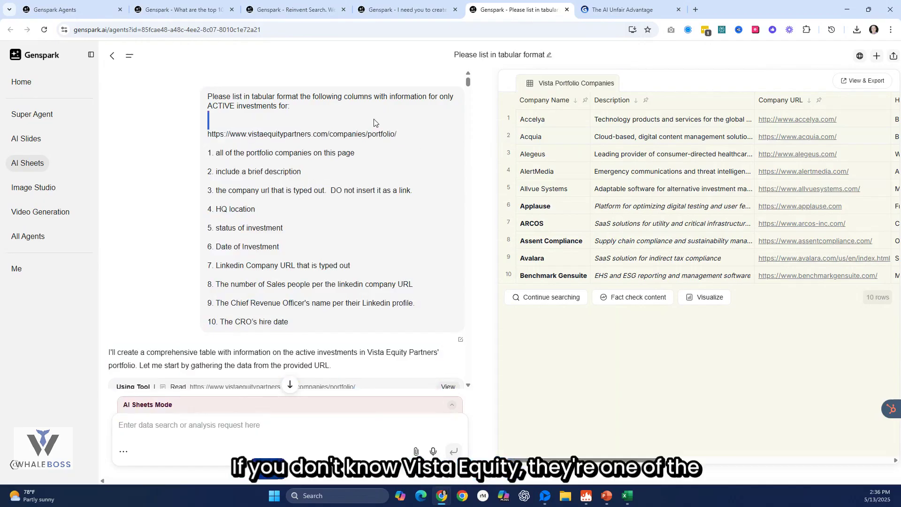
- Review the Vista Equity portfolio prompt in AI Sheets and inspect the Vista Portfolio Companies table across all its columns
{"action": "triple_click", "coordinate": [390, 134]}
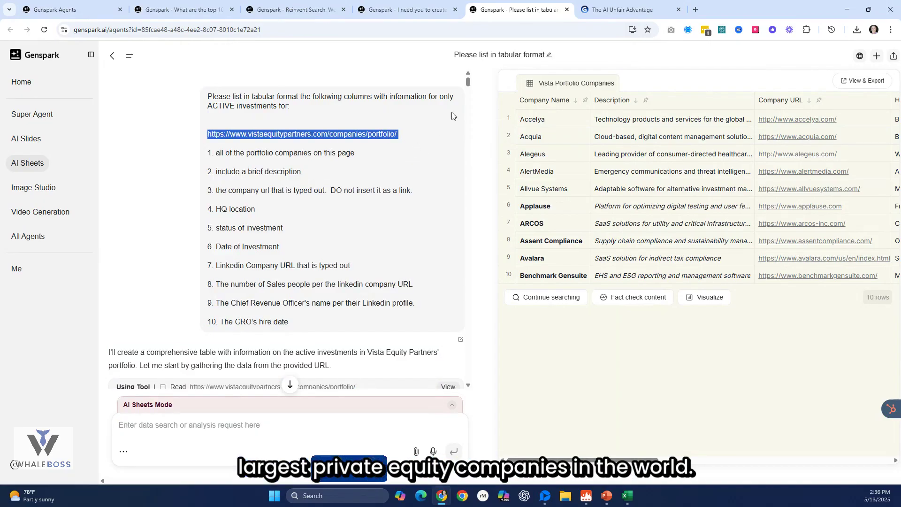
{"action": "left_click", "coordinate": [367, 155]}
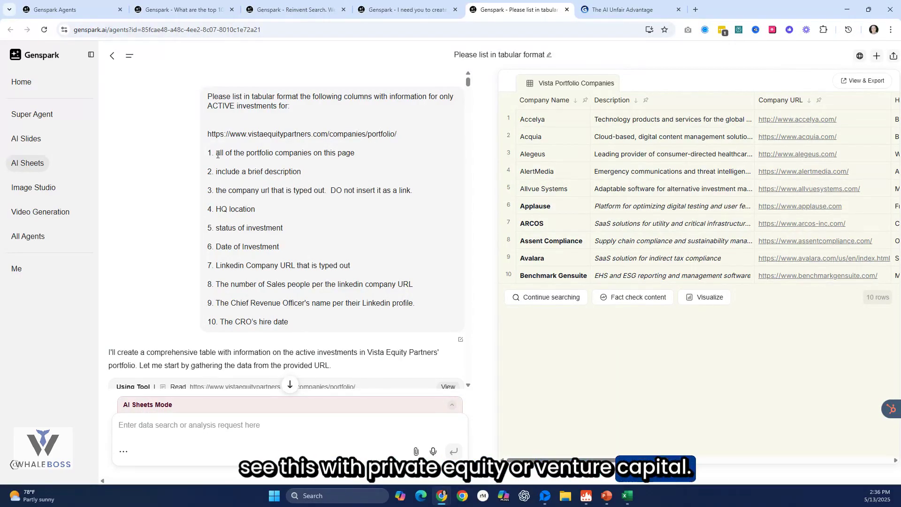
{"action": "left_click_drag", "start_coordinate": [218, 154], "coordinate": [303, 173]}
{"action": "left_click", "coordinate": [283, 156]}
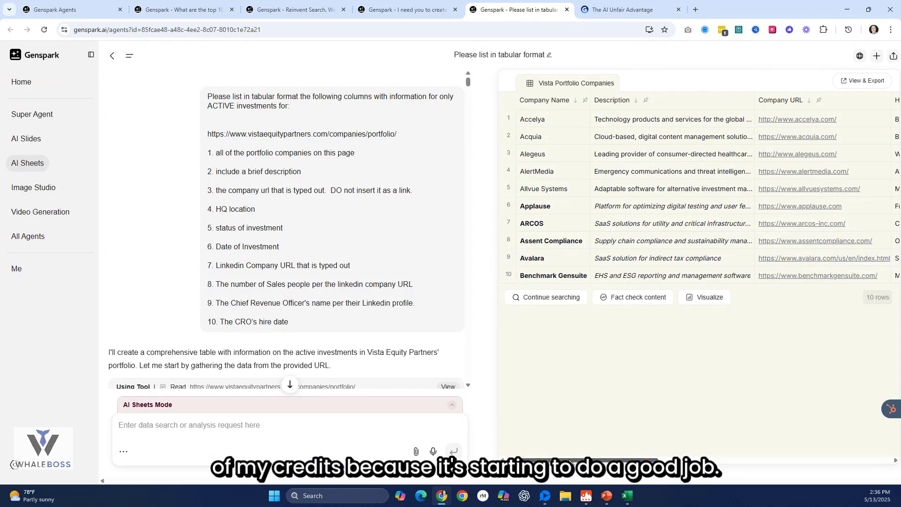
{"action": "left_click_drag", "start_coordinate": [570, 461], "coordinate": [800, 475]}
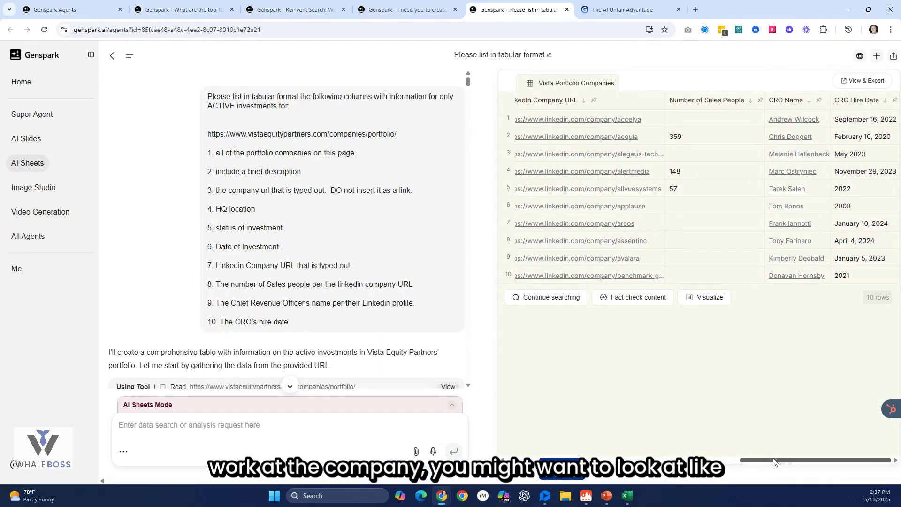
{"action": "left_click_drag", "start_coordinate": [774, 462], "coordinate": [536, 460]}
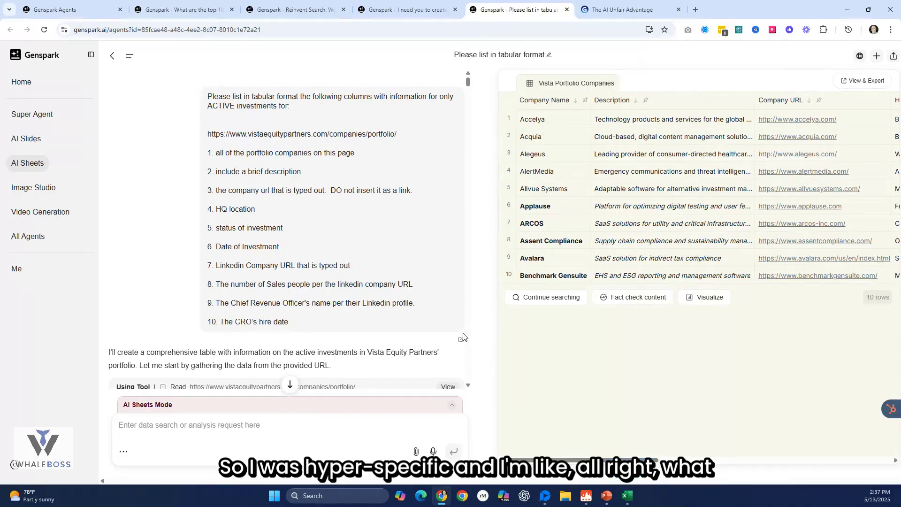
- Switch to Gemini and examine the Active Vista Equity Portfolio Data table, checking its company, LinkedIn URL, salespeople and CRO columns
{"action": "left_click_drag", "start_coordinate": [751, 9], "coordinate": [900, 301]}
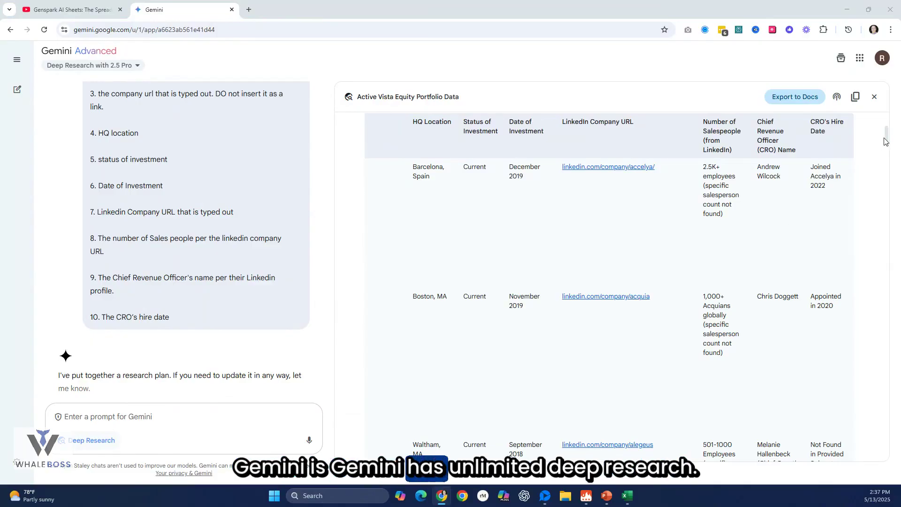
{"action": "left_click_drag", "start_coordinate": [887, 141], "coordinate": [883, 298]}
{"action": "scroll", "coordinate": [892, 141], "scroll_direction": "down", "scroll_amount": 1}
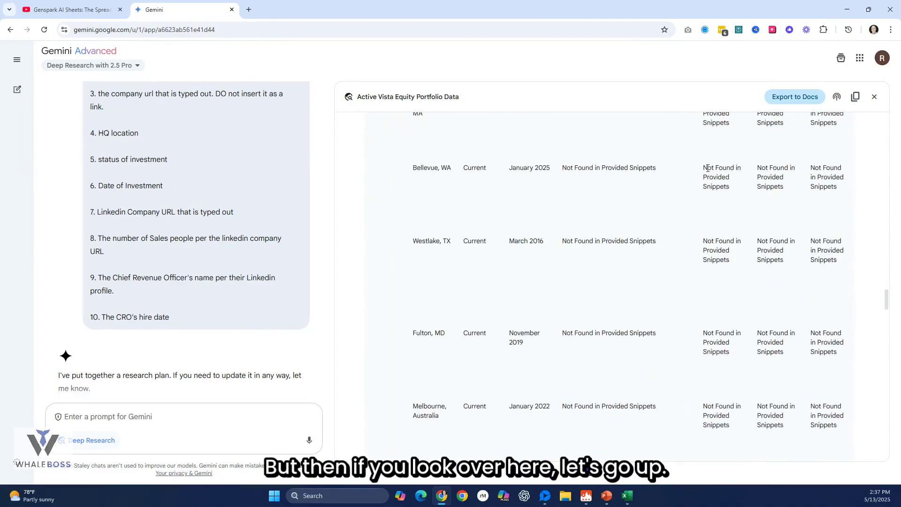
{"action": "left_click_drag", "start_coordinate": [803, 197], "coordinate": [877, 204]}
{"action": "left_click_drag", "start_coordinate": [855, 162], "coordinate": [835, 99]}
{"action": "left_click", "coordinate": [839, 194]}
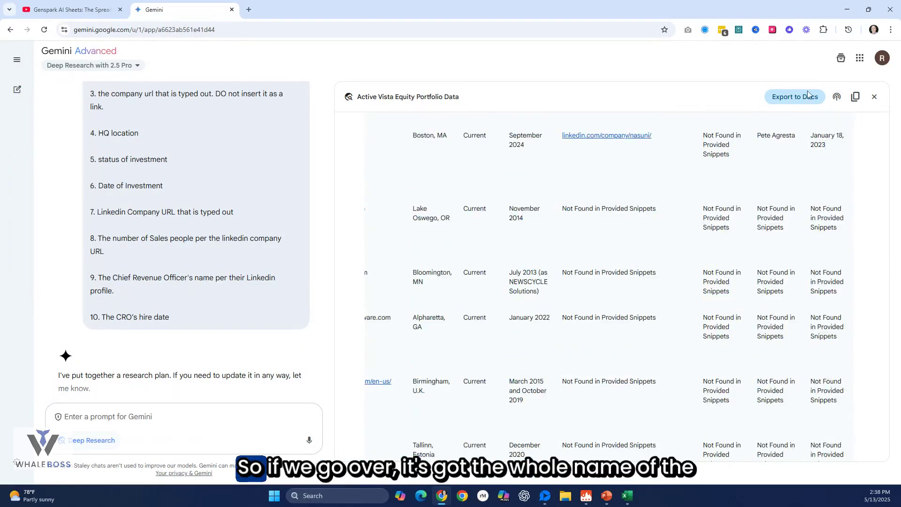
{"action": "left_click_drag", "start_coordinate": [839, 194], "coordinate": [373, 168]}
{"action": "left_click", "coordinate": [828, 194]}
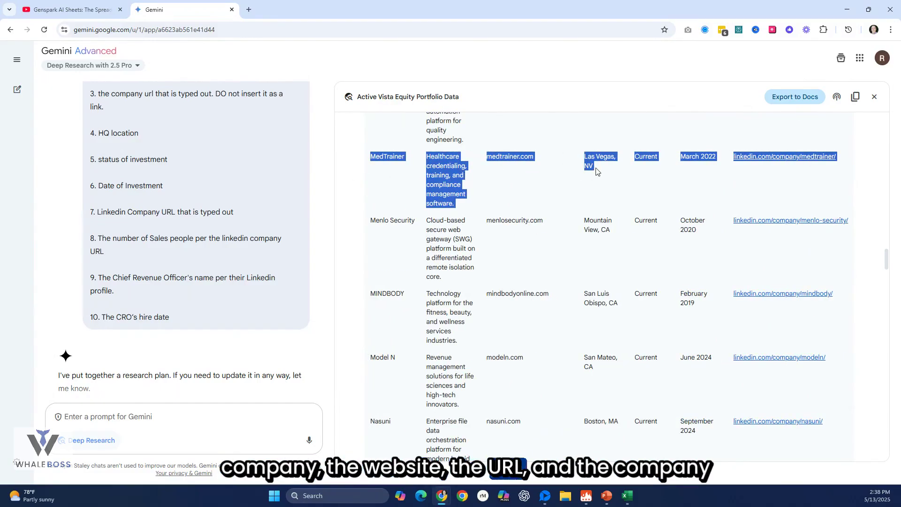
- Inspect the MedTrainer row's details and investment date, and revisit the start of the Detailed Portfolio Table with its column headings
{"action": "left_click", "coordinate": [687, 165]}
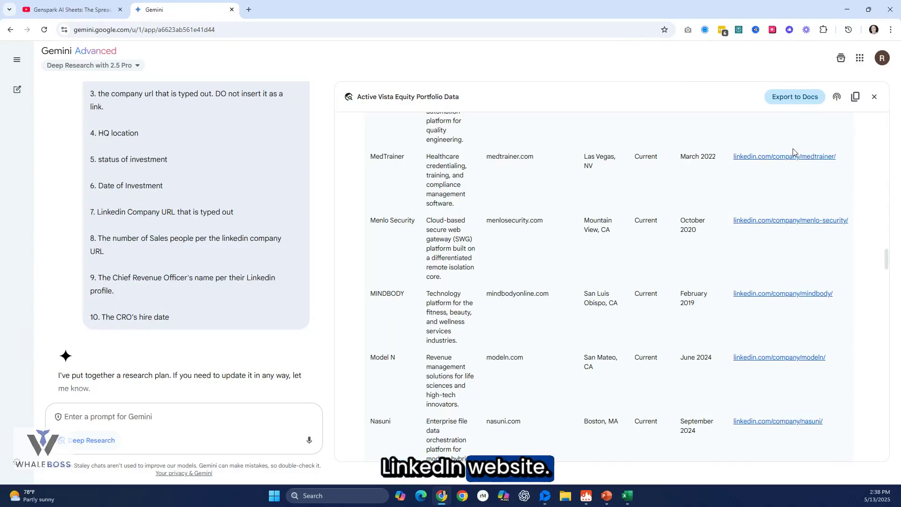
{"action": "left_click_drag", "start_coordinate": [420, 160], "coordinate": [713, 170]}
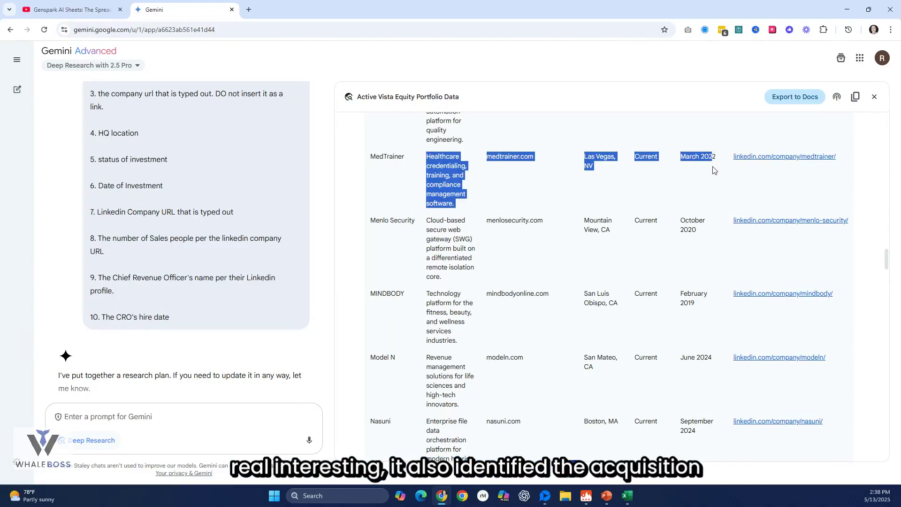
{"action": "left_click", "coordinate": [713, 165]}
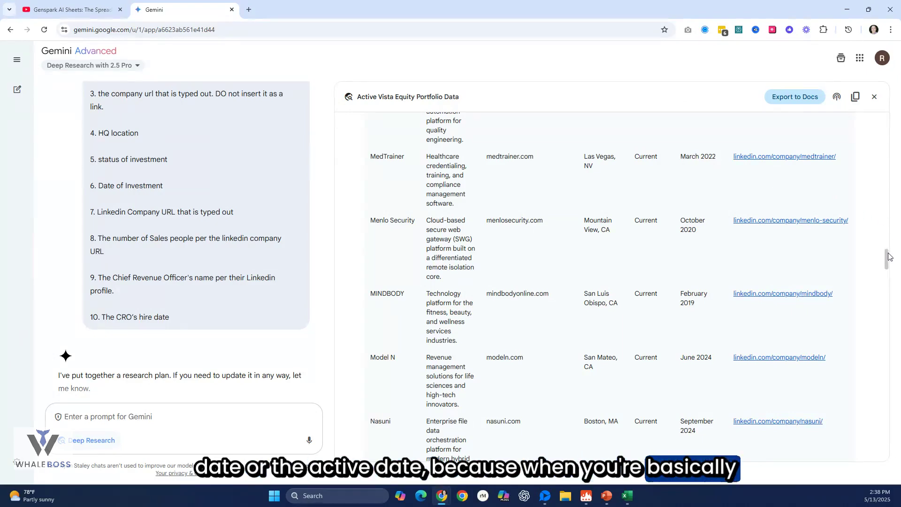
{"action": "left_click_drag", "start_coordinate": [889, 257], "coordinate": [881, 132]}
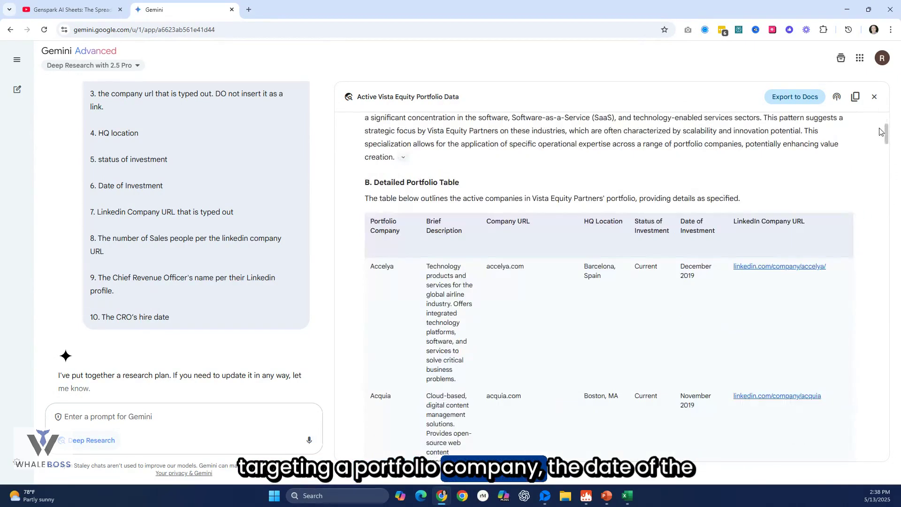
{"action": "scroll", "coordinate": [695, 281], "scroll_direction": "down", "scroll_amount": 1}
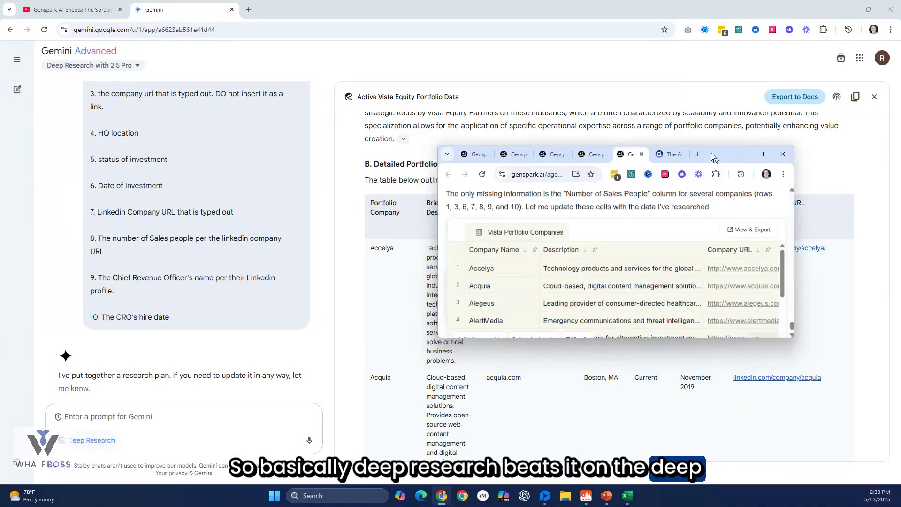
- Switch to Genspark, open the Super Agent chat about the top 10 ways to use it, and read its opening prompt
{"action": "left_click", "coordinate": [755, 148]}
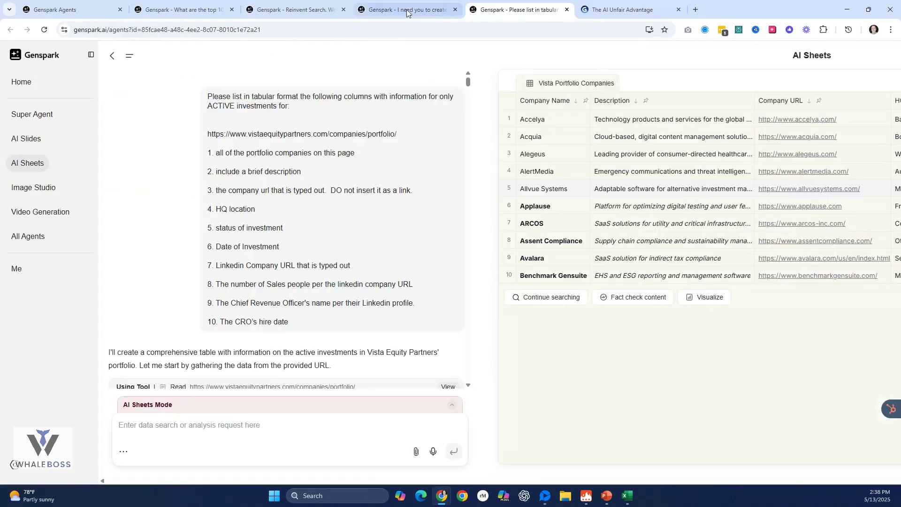
{"action": "left_click", "coordinate": [412, 10]}
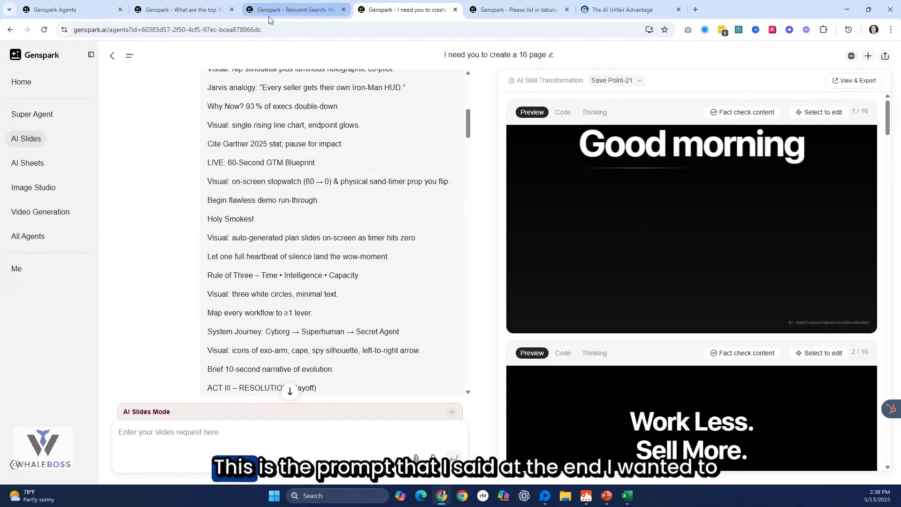
{"action": "left_click", "coordinate": [199, 15]}
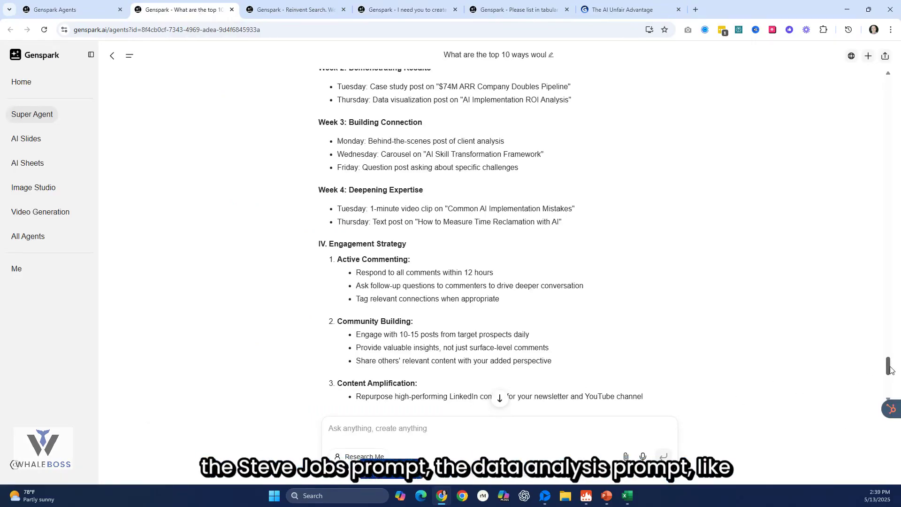
{"action": "left_click_drag", "start_coordinate": [891, 370], "coordinate": [891, 370]}
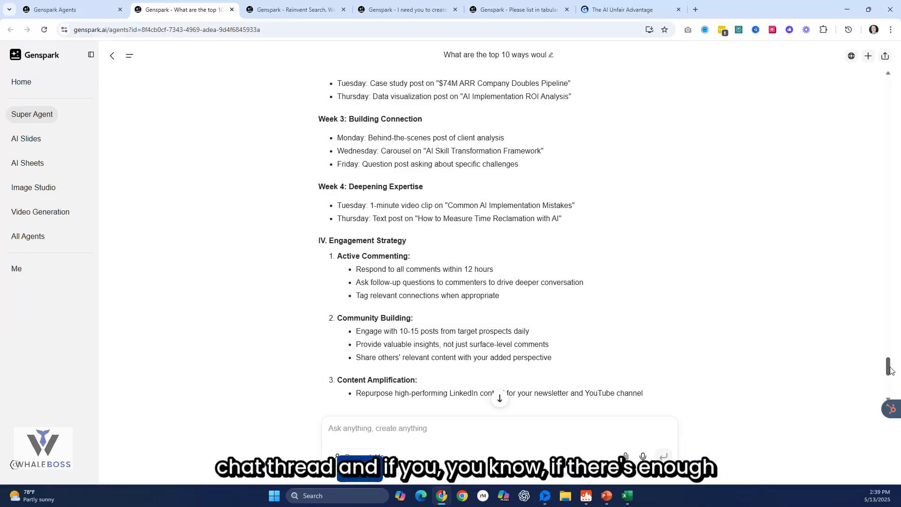
{"action": "left_click_drag", "start_coordinate": [890, 370], "coordinate": [837, 77]}
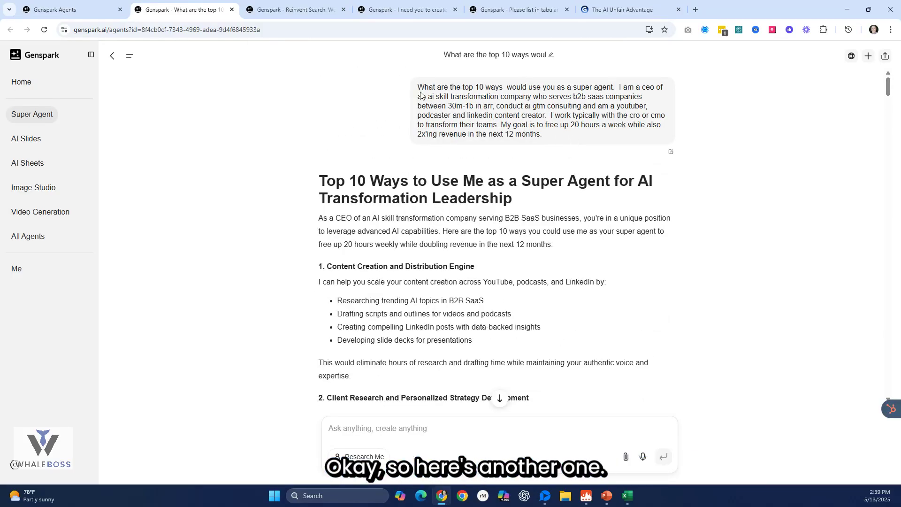
{"action": "left_click_drag", "start_coordinate": [418, 87], "coordinate": [464, 96]}
{"action": "left_click_drag", "start_coordinate": [520, 98], "coordinate": [552, 142]}
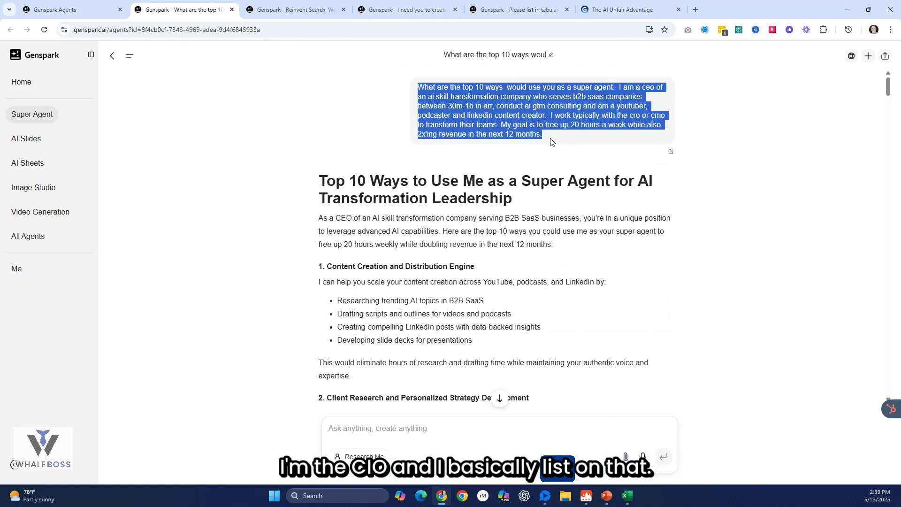
{"action": "left_click", "coordinate": [491, 95]}
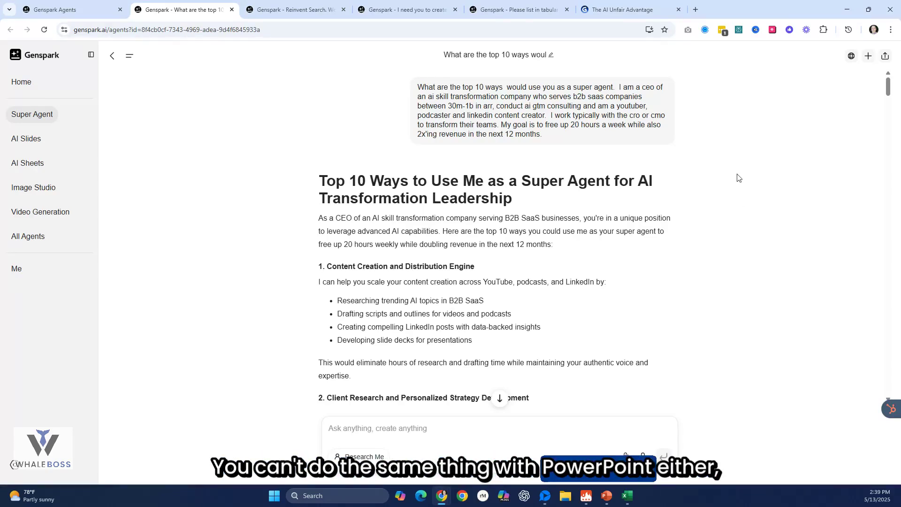
- Read through the Super Agent's ten suggested uses, focusing on the Market Intelligence Dashboard idea
{"action": "left_click_drag", "start_coordinate": [891, 90], "coordinate": [888, 100]}
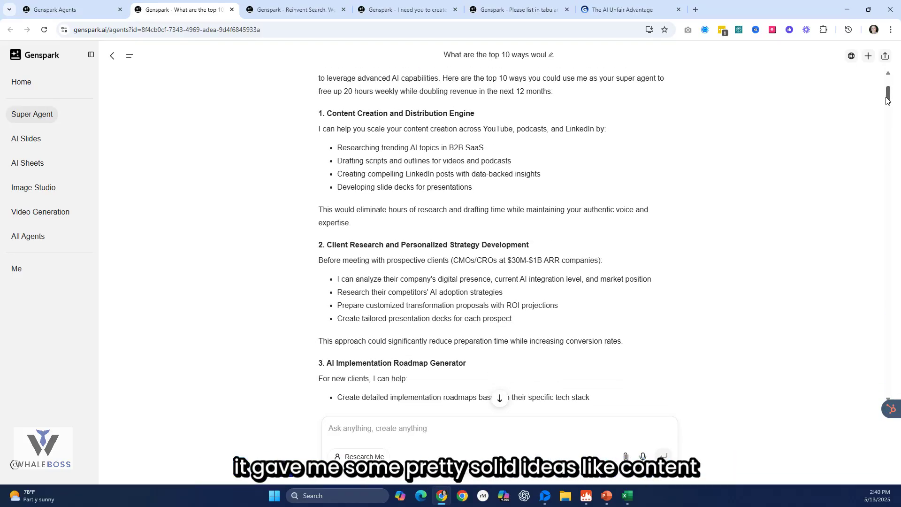
{"action": "left_click_drag", "start_coordinate": [888, 100], "coordinate": [881, 119]}
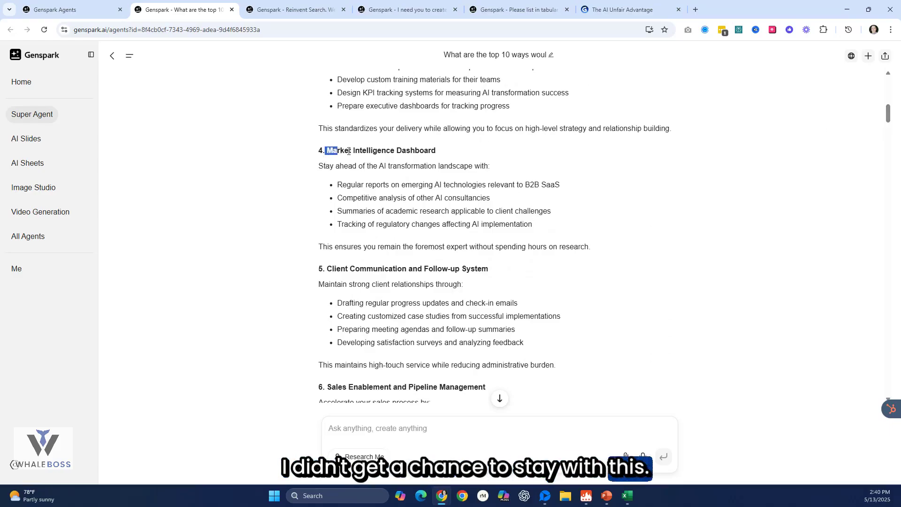
{"action": "left_click_drag", "start_coordinate": [349, 151], "coordinate": [583, 227]}
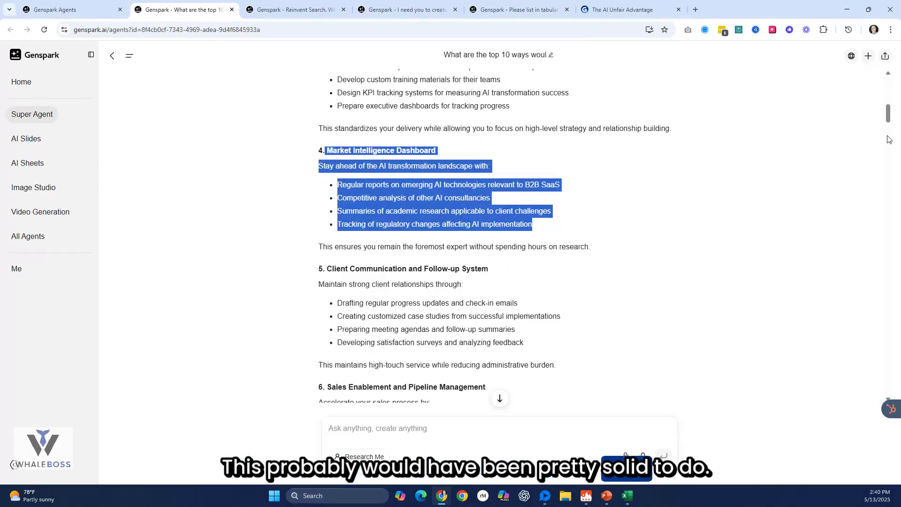
{"action": "left_click_drag", "start_coordinate": [888, 118], "coordinate": [888, 153]}
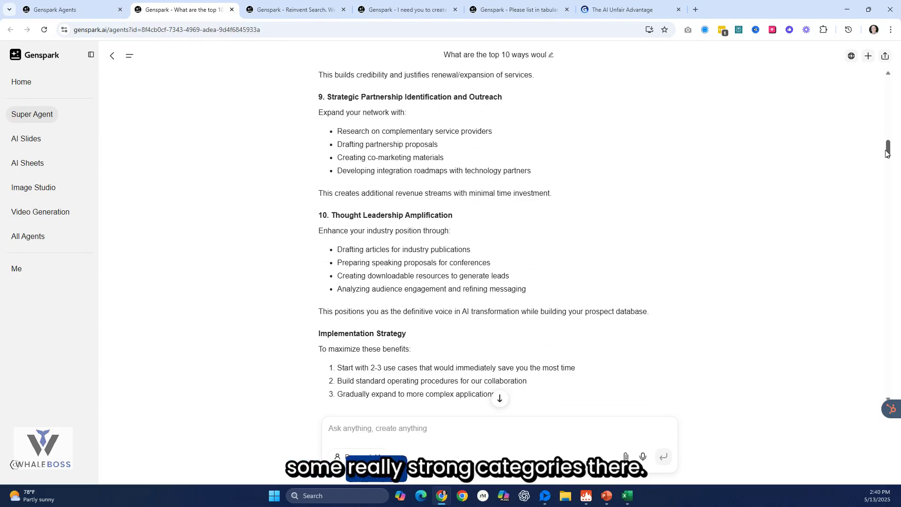
- View the parallel search sources on top B2B SaaS AI trends 2025 behind the LinkedIn content strategy, and close them
{"action": "left_click_drag", "start_coordinate": [886, 154], "coordinate": [883, 184]}
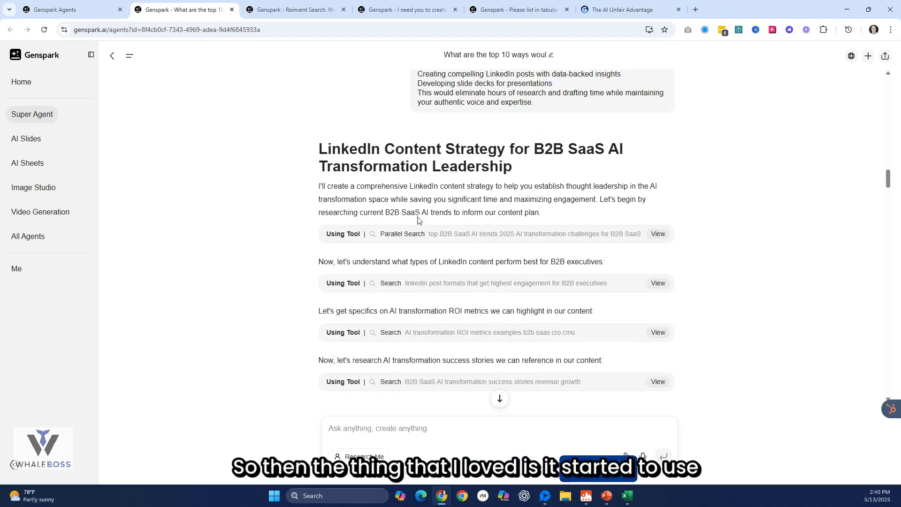
{"action": "left_click", "coordinate": [658, 234]}
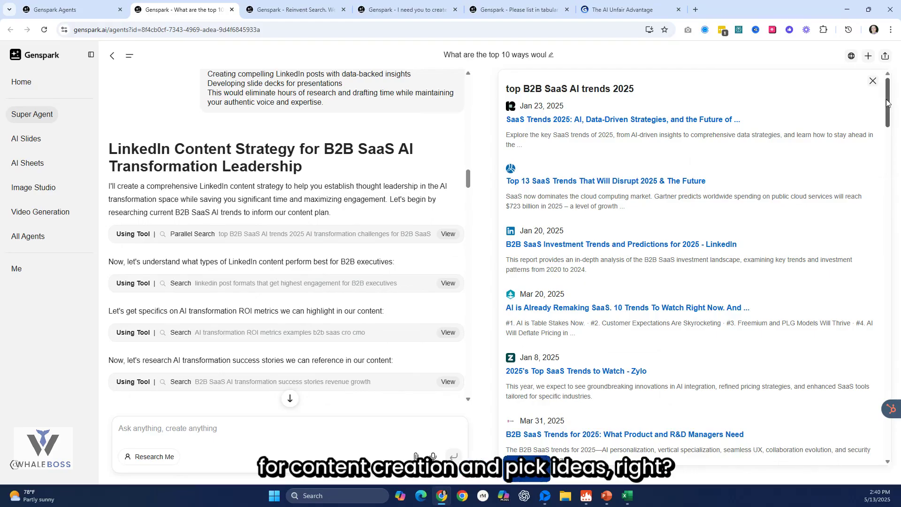
{"action": "mouse_move", "coordinate": [888, 102]}
{"action": "left_mouse_down"}
{"action": "mouse_move", "coordinate": [889, 154]}
{"action": "mouse_move", "coordinate": [888, 107]}
{"action": "left_mouse_up"}
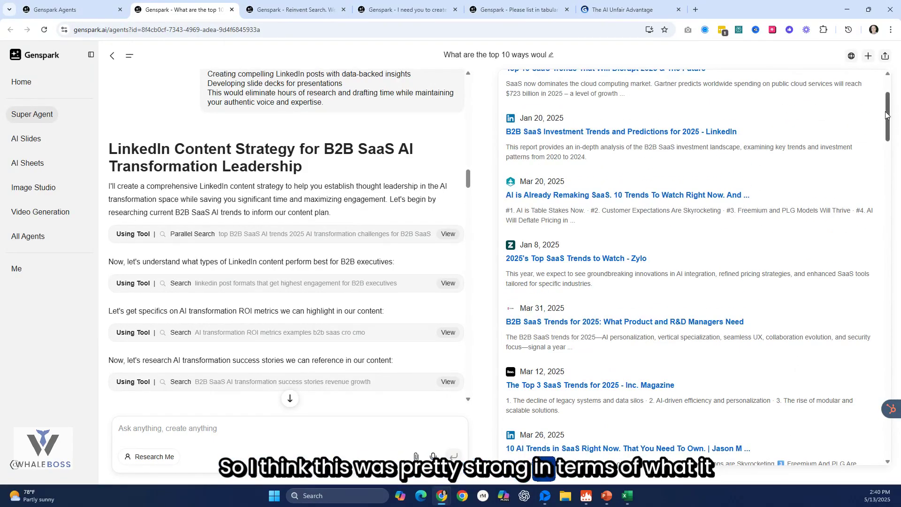
{"action": "scroll", "coordinate": [874, 94], "scroll_direction": "up", "scroll_amount": 3}
{"action": "left_click", "coordinate": [873, 81]}
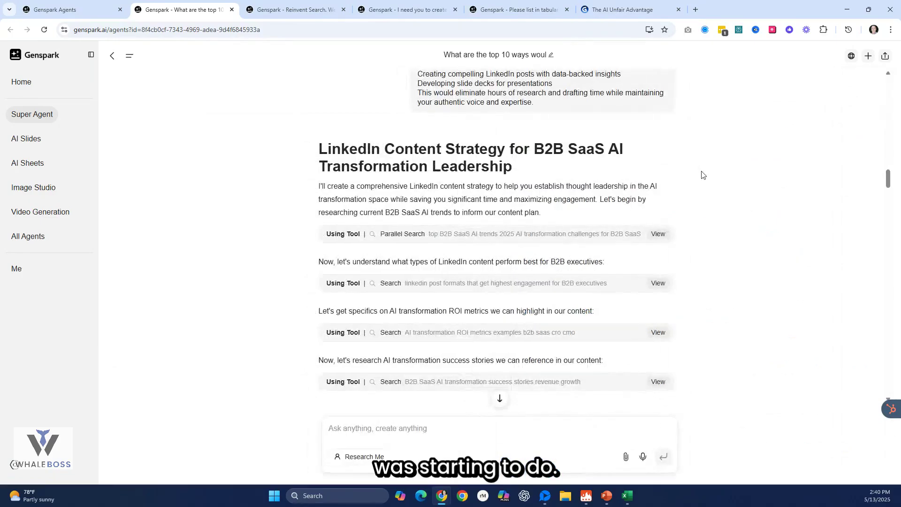
- Review the LinkedIn content strategy from its Strategy Overview through the example text post to Engagement Strategy and Measuring Success
{"action": "left_click_drag", "start_coordinate": [888, 180], "coordinate": [897, 207]}
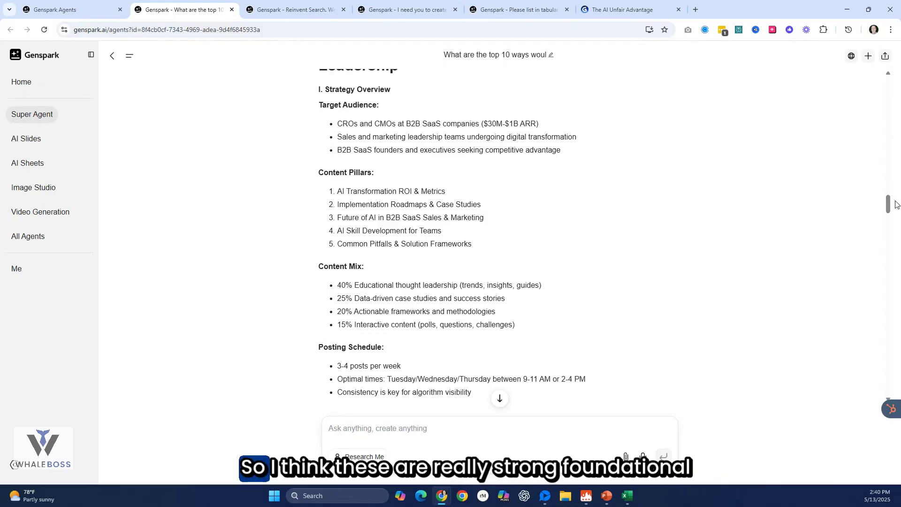
{"action": "left_click_drag", "start_coordinate": [888, 207], "coordinate": [889, 249]}
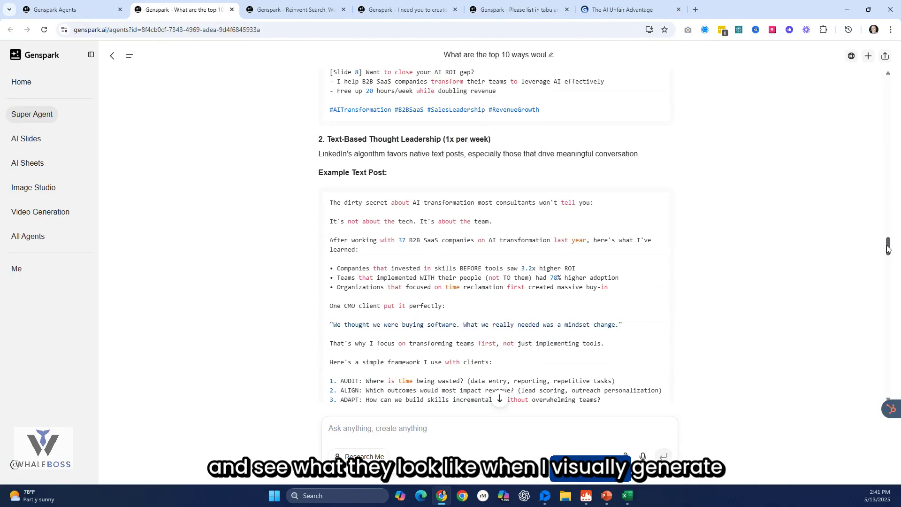
{"action": "left_click_drag", "start_coordinate": [889, 248], "coordinate": [889, 254]}
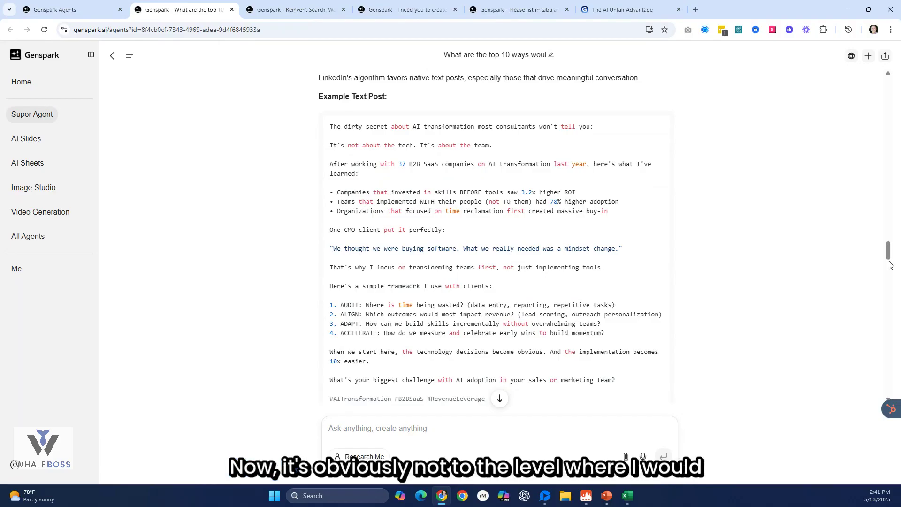
{"action": "left_click_drag", "start_coordinate": [888, 257], "coordinate": [893, 377]}
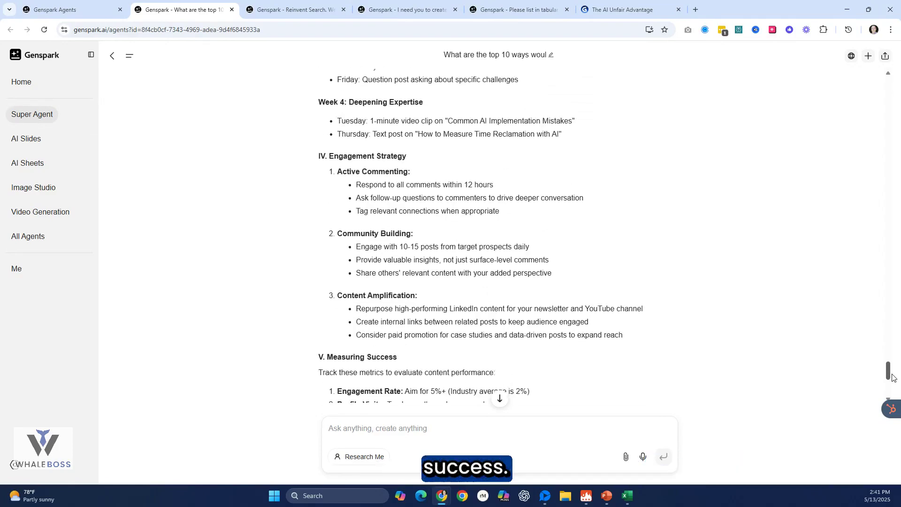